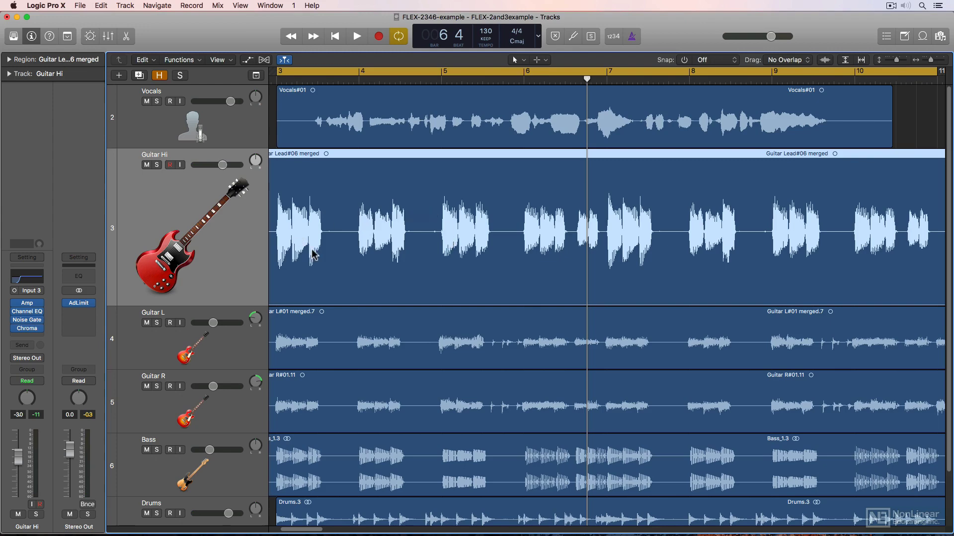
# Check Guitar Hi's amp plugin, then solo Guitar Hi and start playback
pyautogui.click(26, 304)
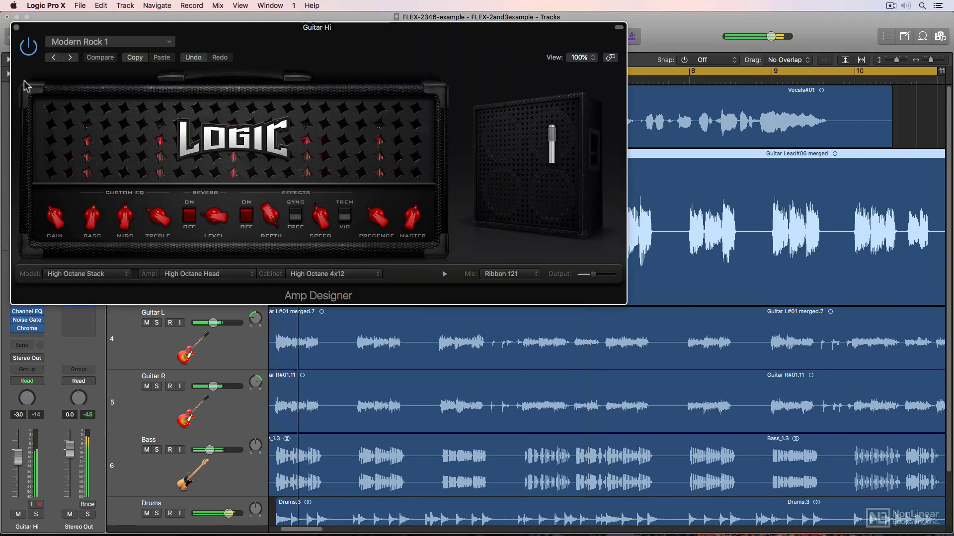
pyautogui.press('super+w')
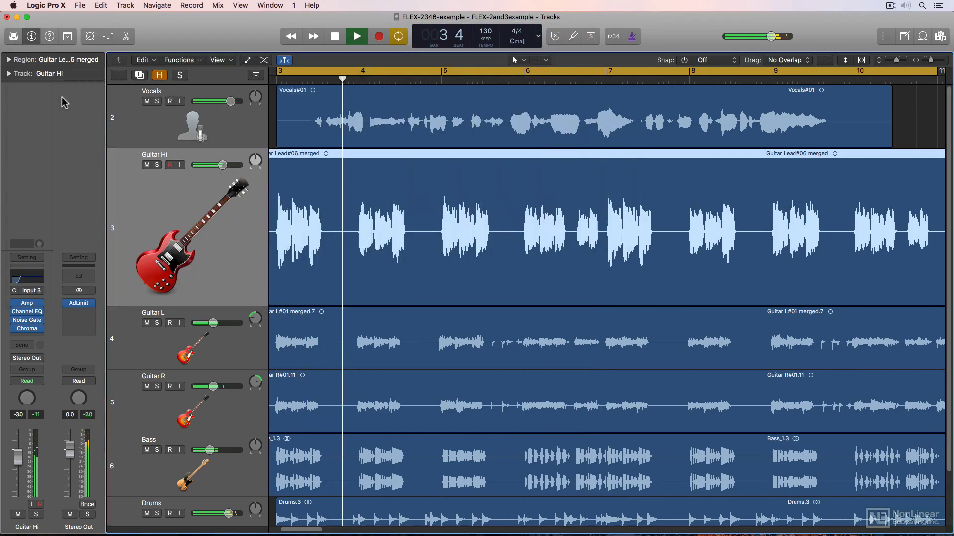
pyautogui.click(156, 165)
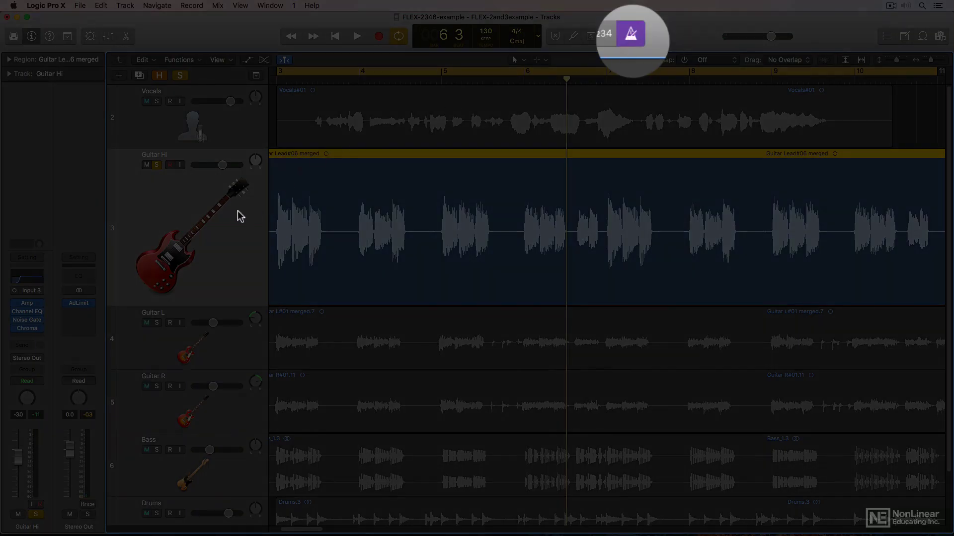
pyautogui.press('space')
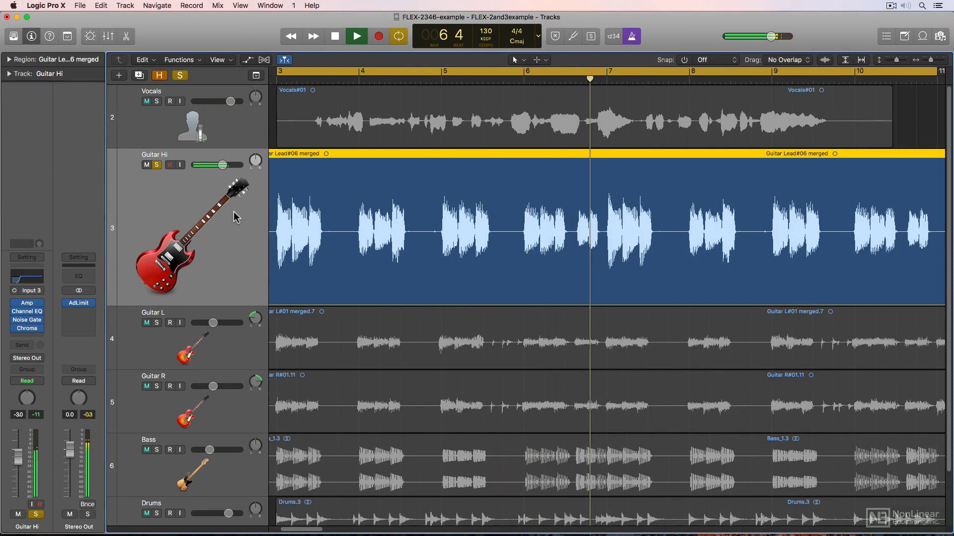
# Stop playback, enable Flex Time - Polyphonic on Guitar Hi, and zoom in on its notes
pyautogui.press('space')
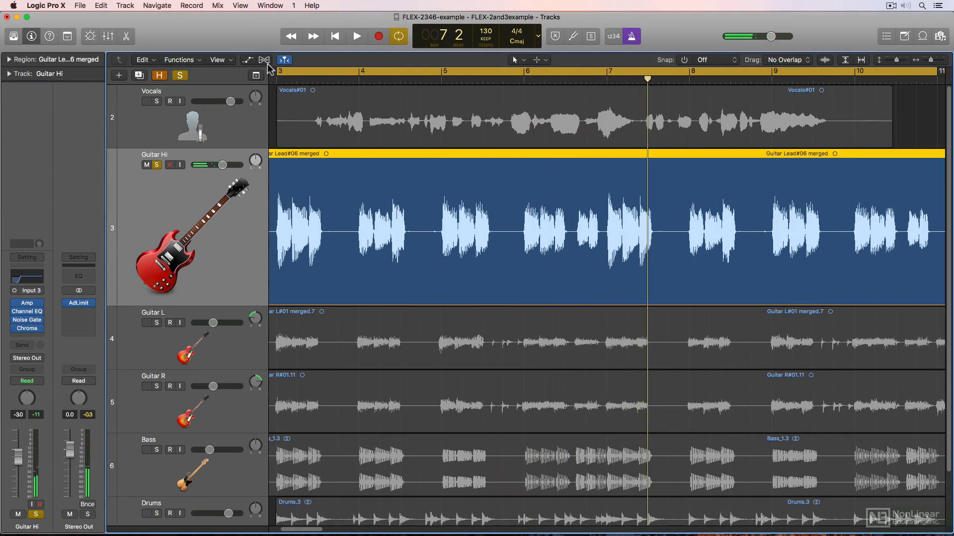
pyautogui.click(265, 60)
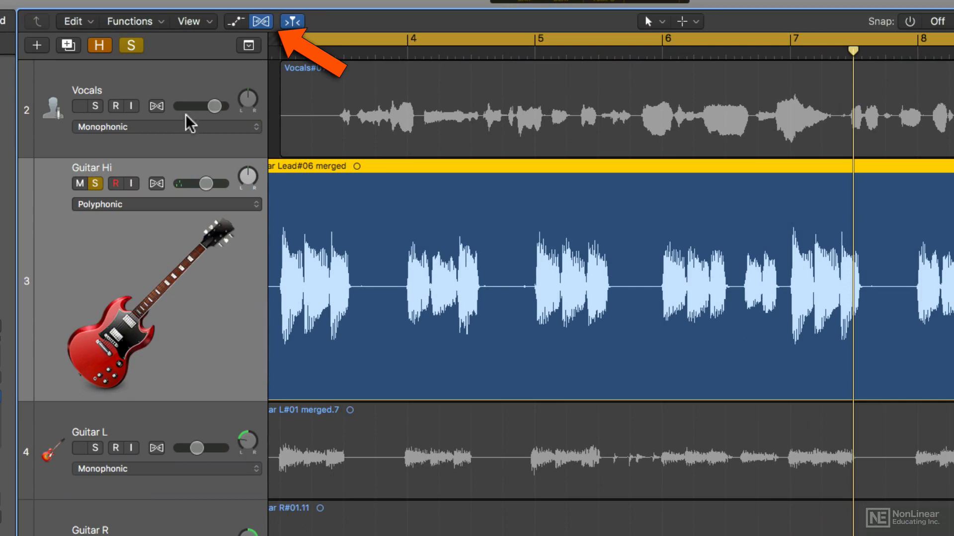
pyautogui.click(157, 184)
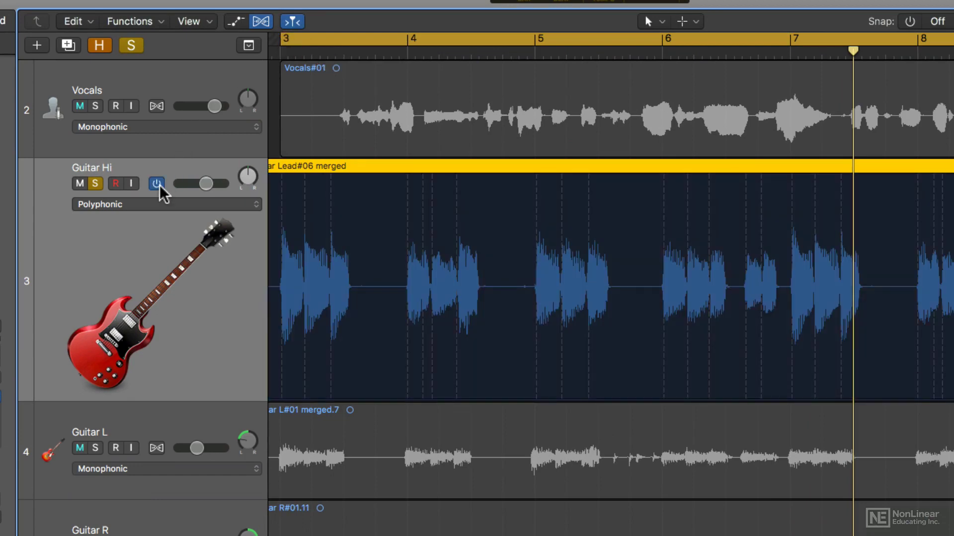
pyautogui.click(153, 205)
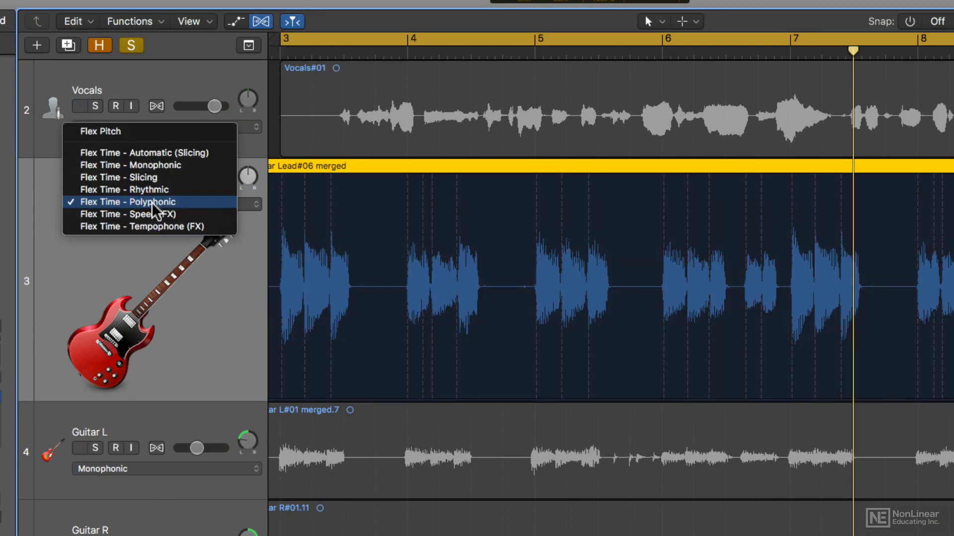
pyautogui.click(191, 202)
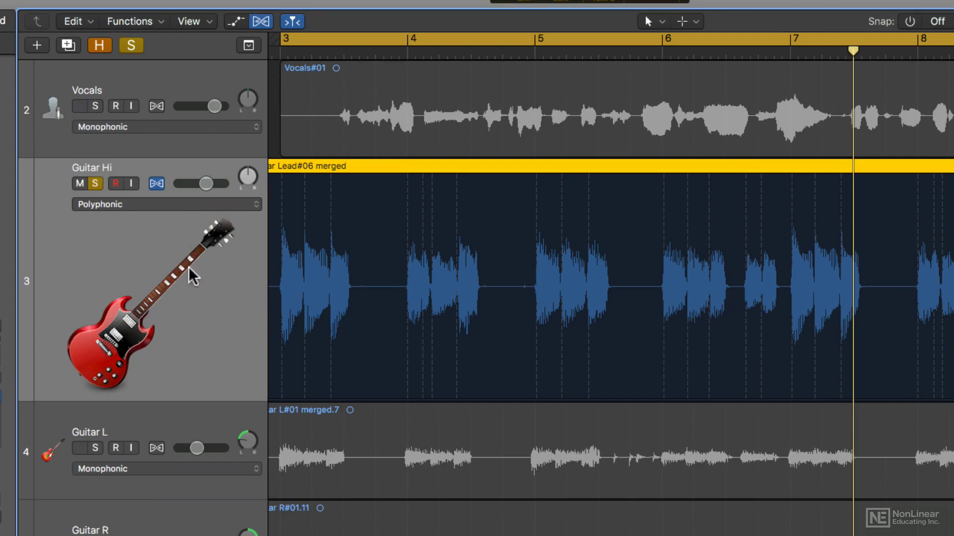
pyautogui.press('super+Right')
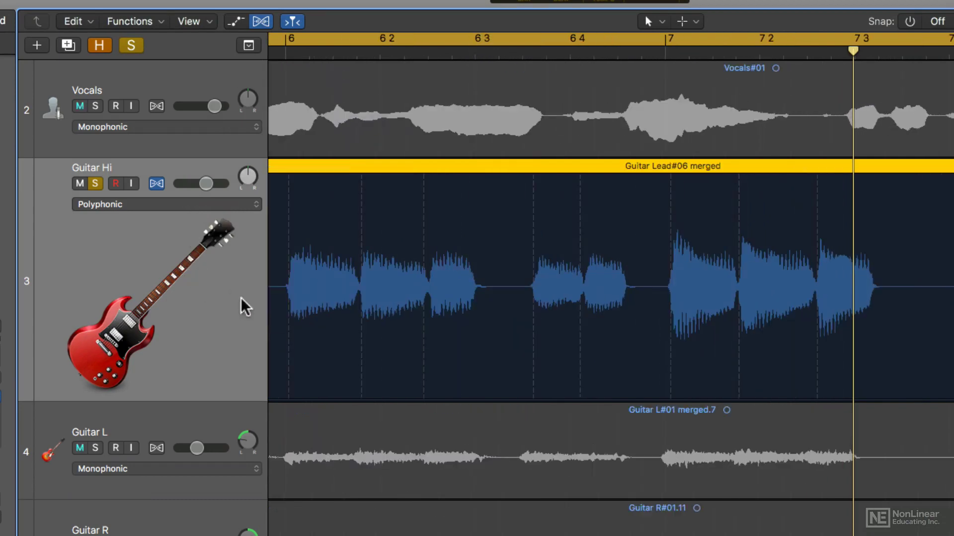
# Flex-drag the first Guitar Hi note, then move it freely with Snap set to Off
pyautogui.hscroll(-10, 434, 318)
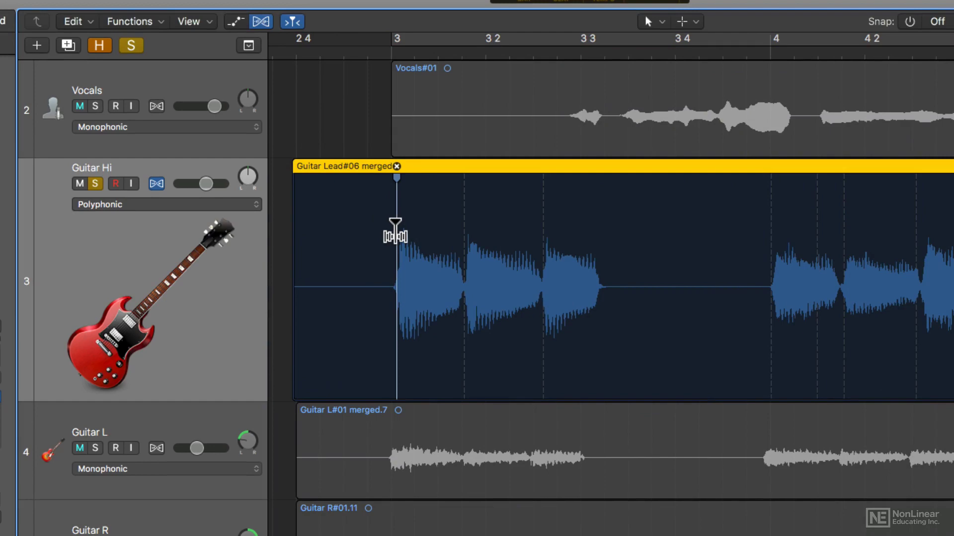
pyautogui.moveTo(395, 233)
pyautogui.mouseDown()
pyautogui.moveTo(645, 226)
pyautogui.moveTo(398, 229)
pyautogui.mouseUp()
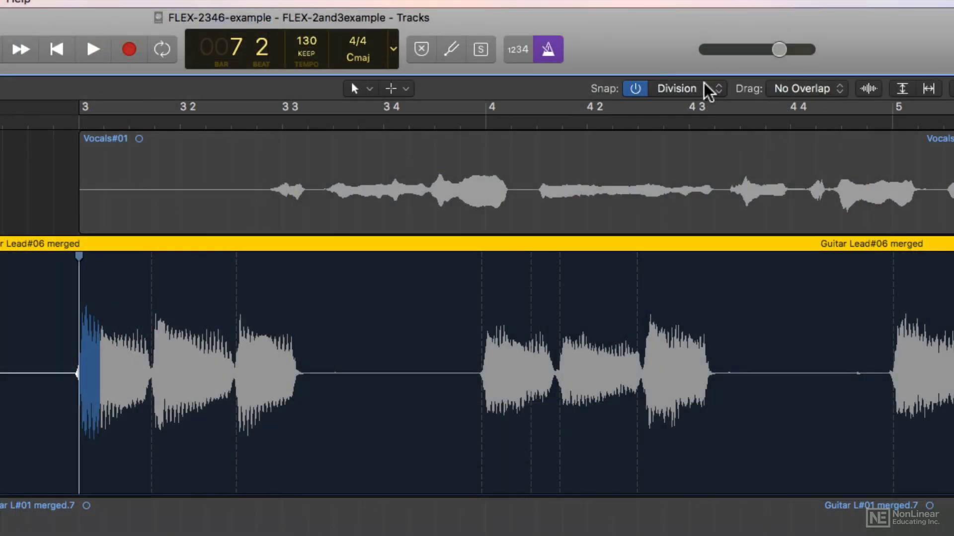
pyautogui.click(705, 85)
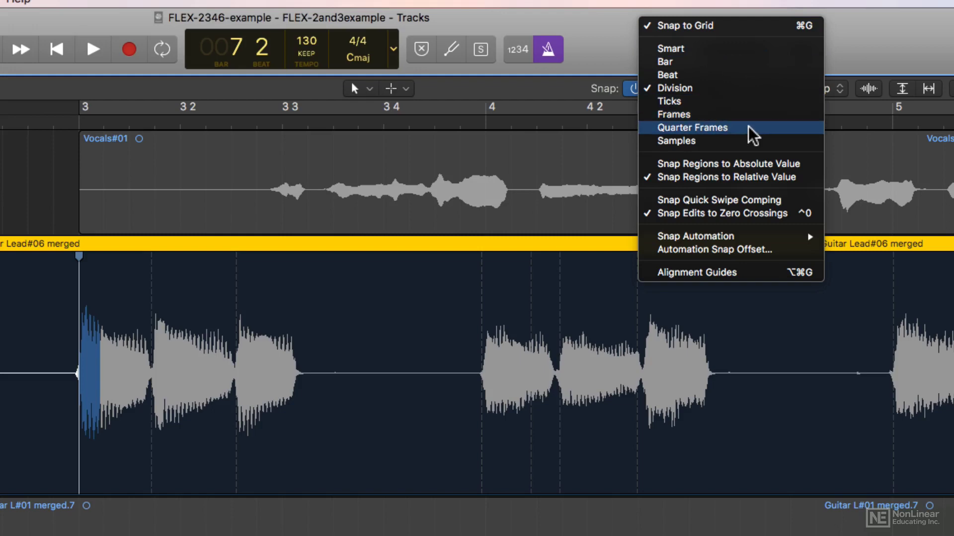
pyautogui.click(702, 25)
pyautogui.moveTo(81, 298)
pyautogui.mouseDown()
pyautogui.moveTo(251, 303)
pyautogui.moveTo(30, 316)
pyautogui.moveTo(181, 300)
pyautogui.mouseUp()
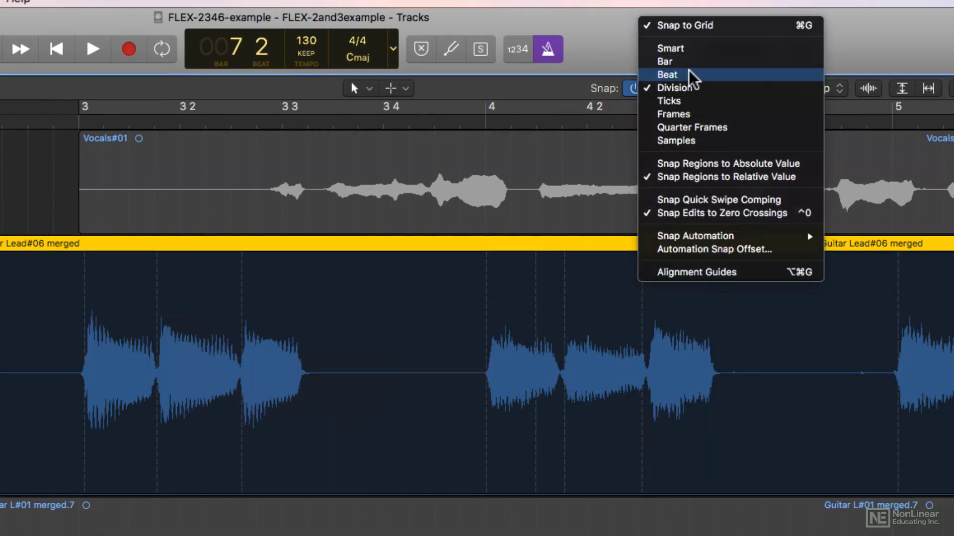
# Flex the opening note with Snap on Beat, then on Division pull the bar-4 note to 3 4
pyautogui.click(691, 74)
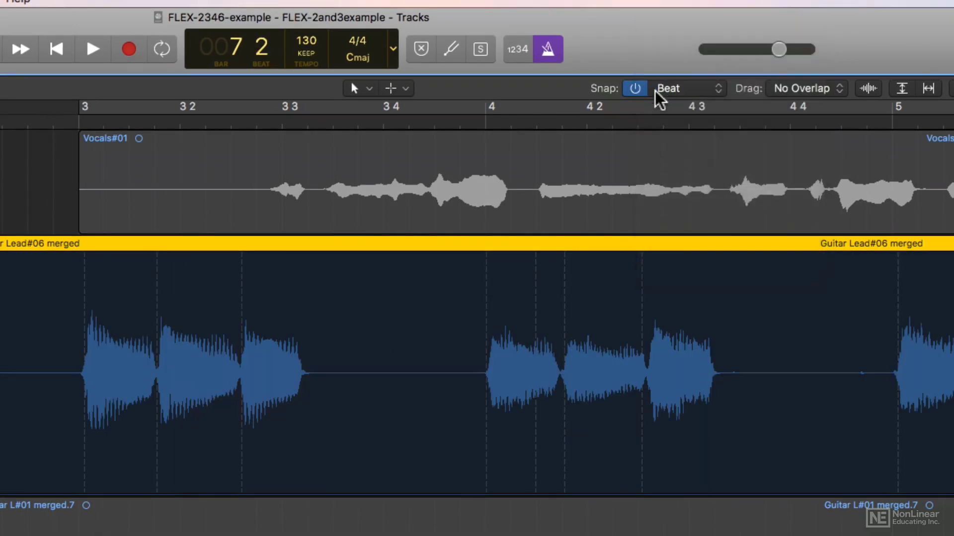
pyautogui.moveTo(90, 281); pyautogui.dragTo(483, 273)
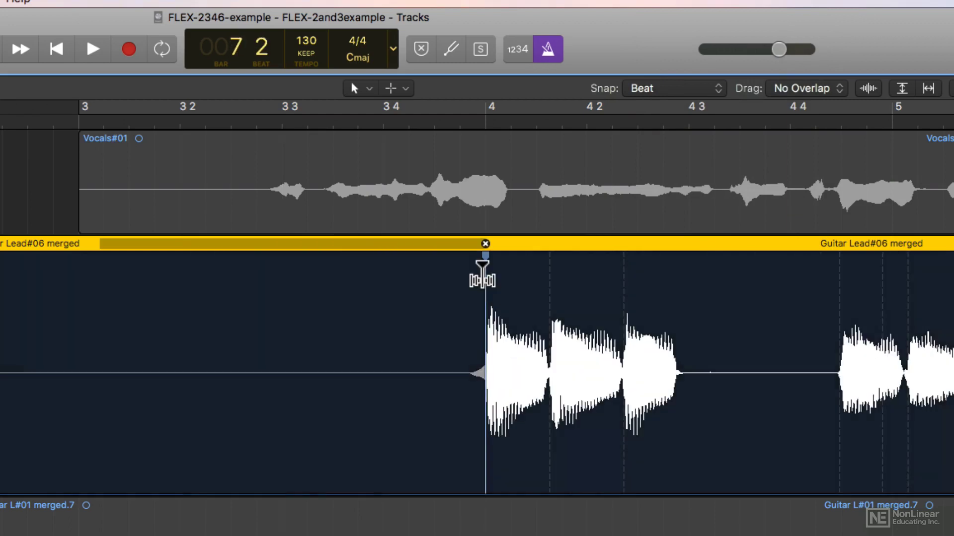
pyautogui.click(666, 89)
pyautogui.click(674, 101)
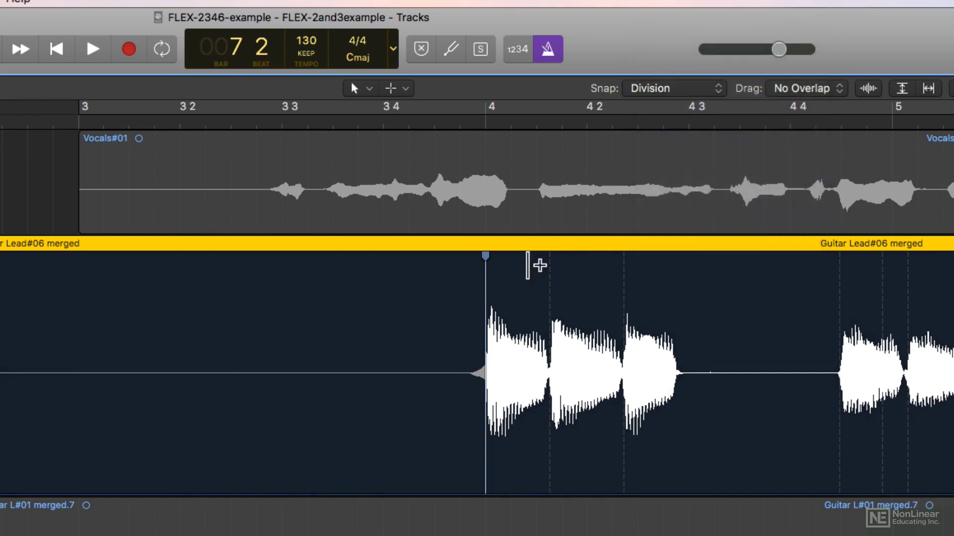
pyautogui.moveTo(485, 300)
pyautogui.mouseDown()
pyautogui.moveTo(323, 320)
pyautogui.moveTo(82, 324)
pyautogui.mouseUp()
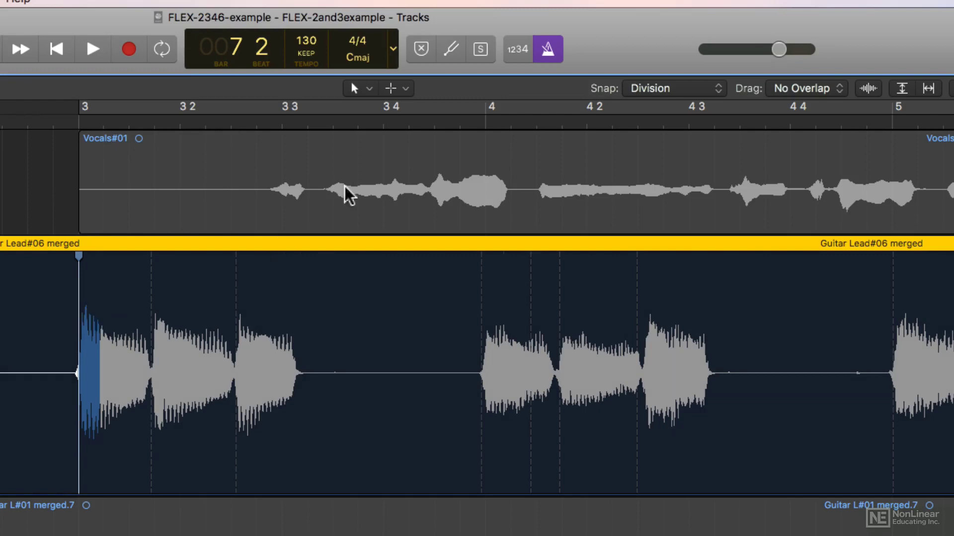
# Switch the LCD to Custom display and keep the grid division at /16
pyautogui.click(392, 56)
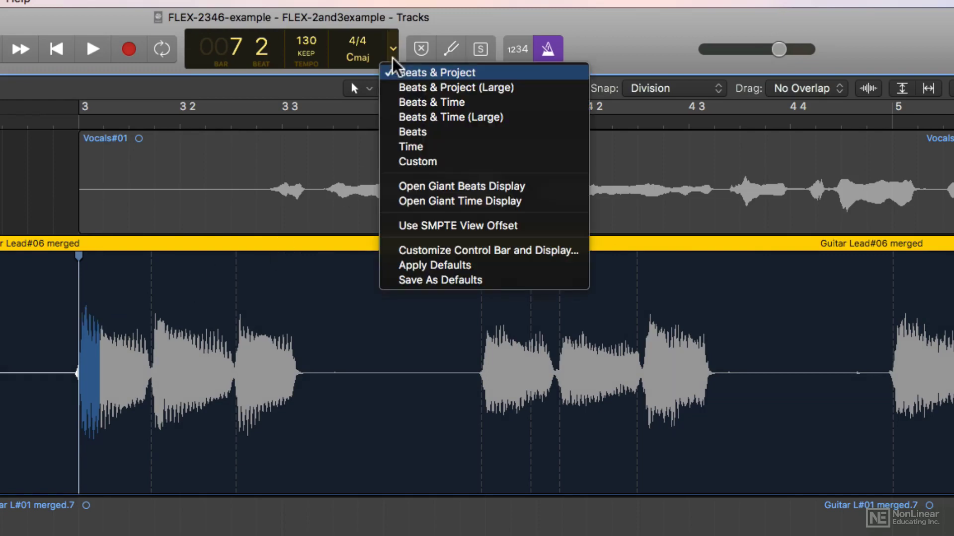
pyautogui.click(454, 161)
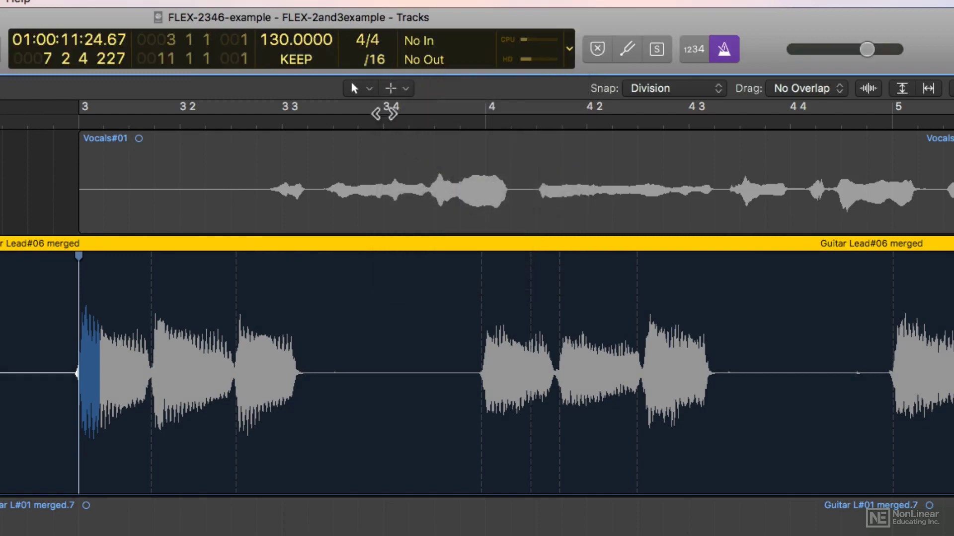
pyautogui.click(383, 59)
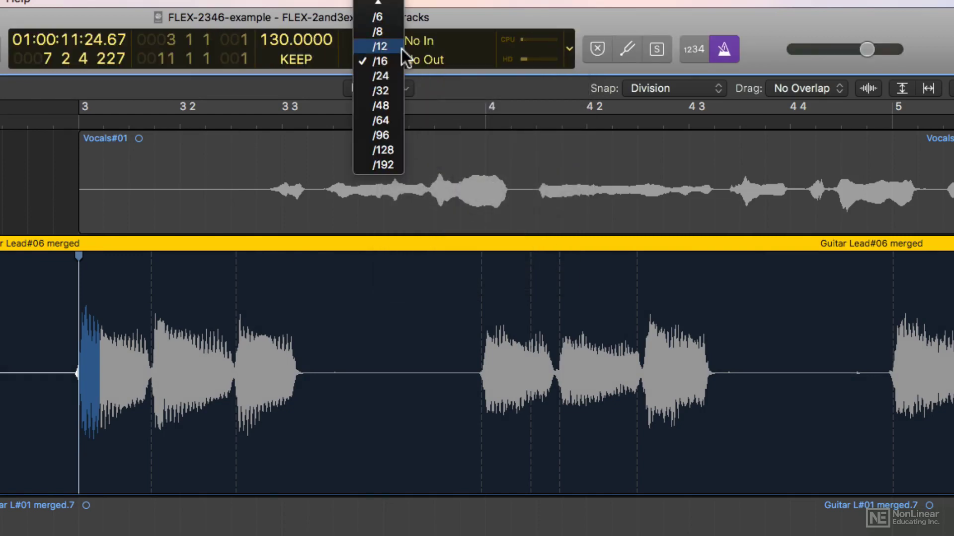
pyautogui.click(396, 62)
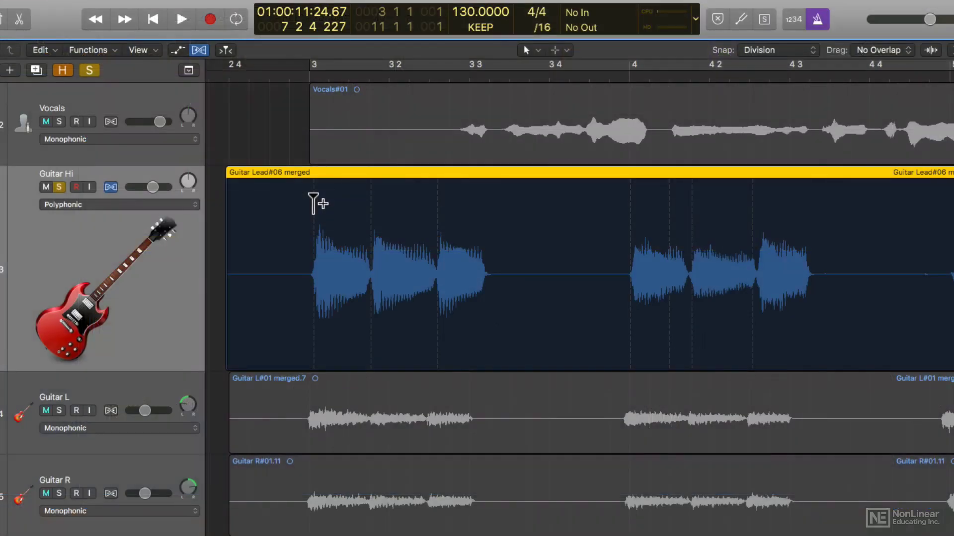
# Flex the first Guitar Hi note onto bar 3 and pull another note's attack onto the grid
pyautogui.moveTo(313, 204)
pyautogui.mouseDown()
pyautogui.moveTo(275, 203)
pyautogui.moveTo(573, 207)
pyautogui.moveTo(306, 218)
pyautogui.mouseUp()
pyautogui.hscroll(-3, 306, 219)
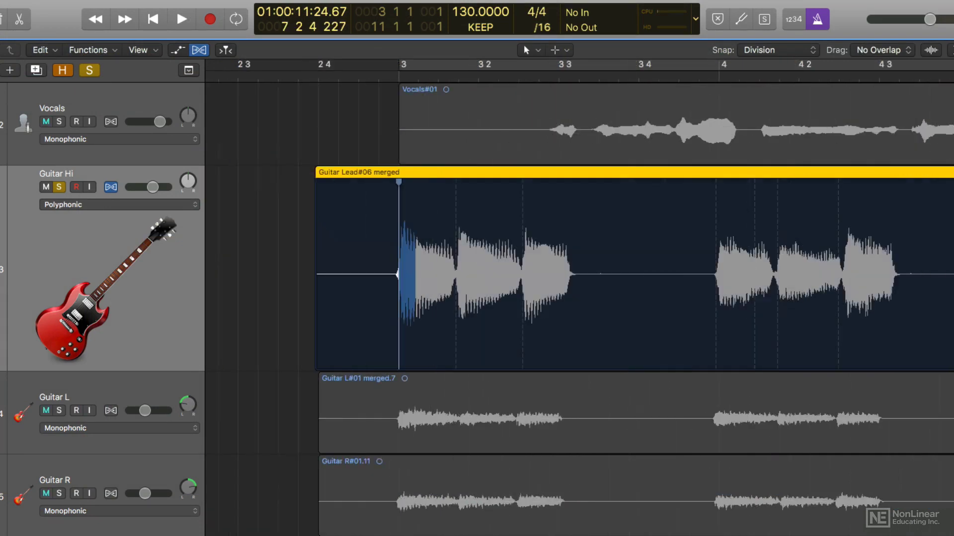
pyautogui.hscroll(15, 579, 298)
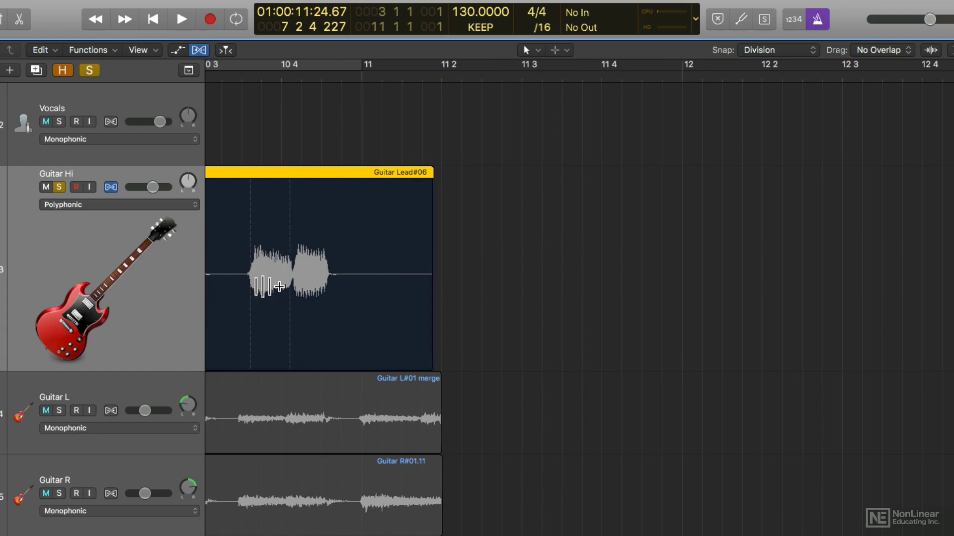
pyautogui.click(293, 243)
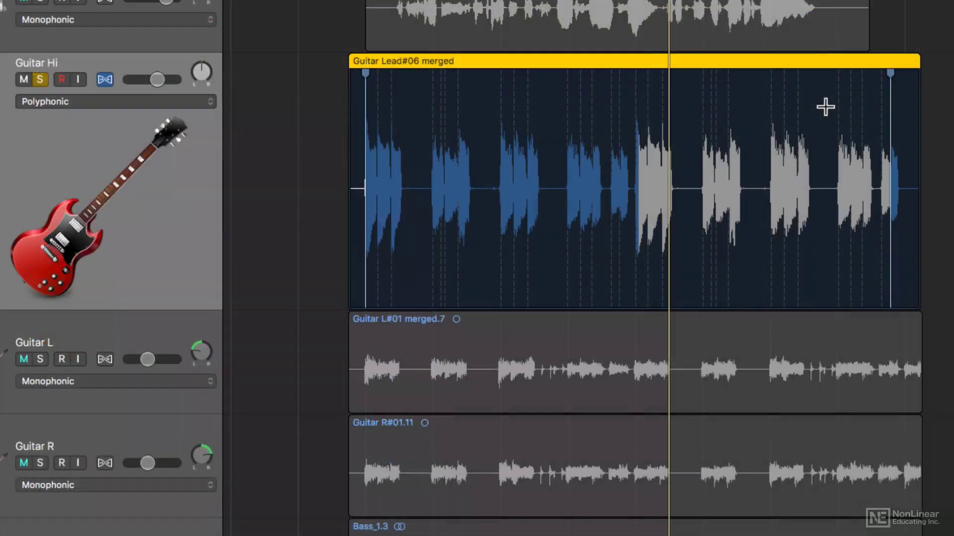
pyautogui.moveTo(635, 106)
pyautogui.mouseDown()
pyautogui.moveTo(538, 99)
pyautogui.moveTo(704, 107)
pyautogui.moveTo(601, 116)
pyautogui.moveTo(713, 123)
pyautogui.moveTo(551, 118)
pyautogui.mouseUp()
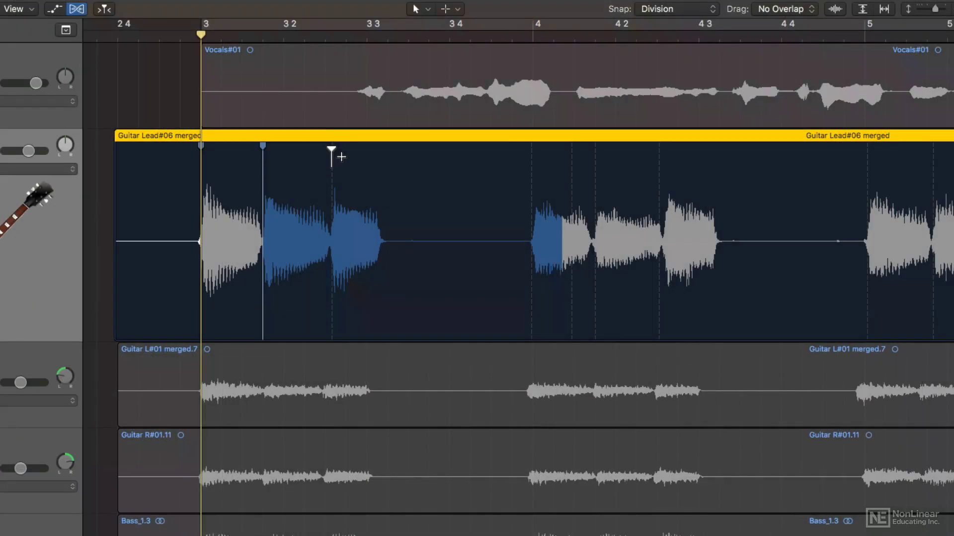
# Align the third note and the bar 4 downbeat, and add flex markers at attacks up to bar 5
pyautogui.moveTo(331, 149); pyautogui.dragTo(326, 164)
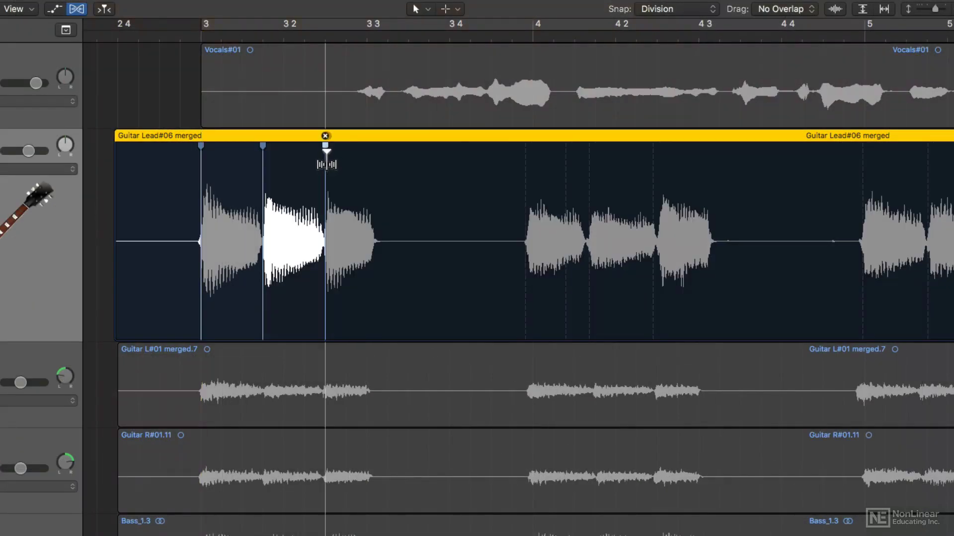
pyautogui.moveTo(525, 149); pyautogui.dragTo(532, 151)
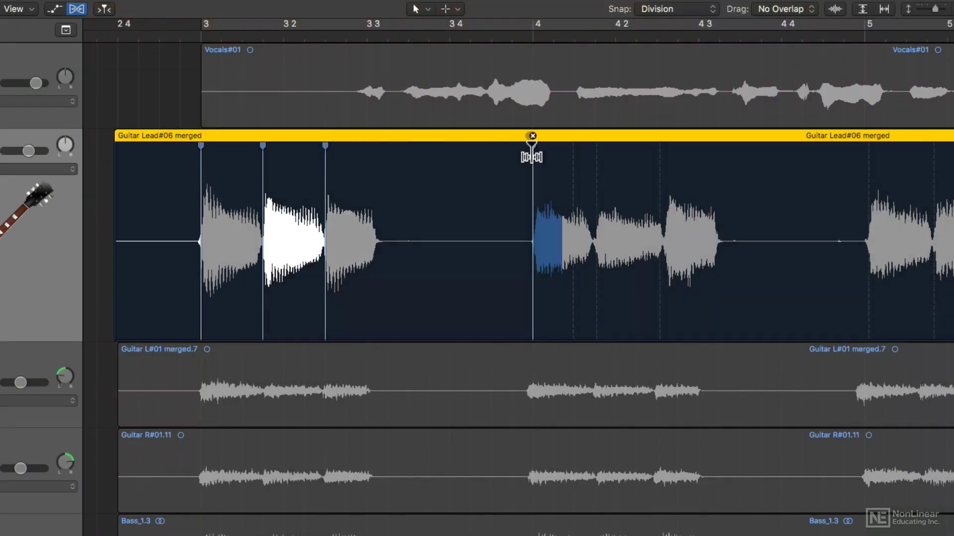
pyautogui.click(598, 151)
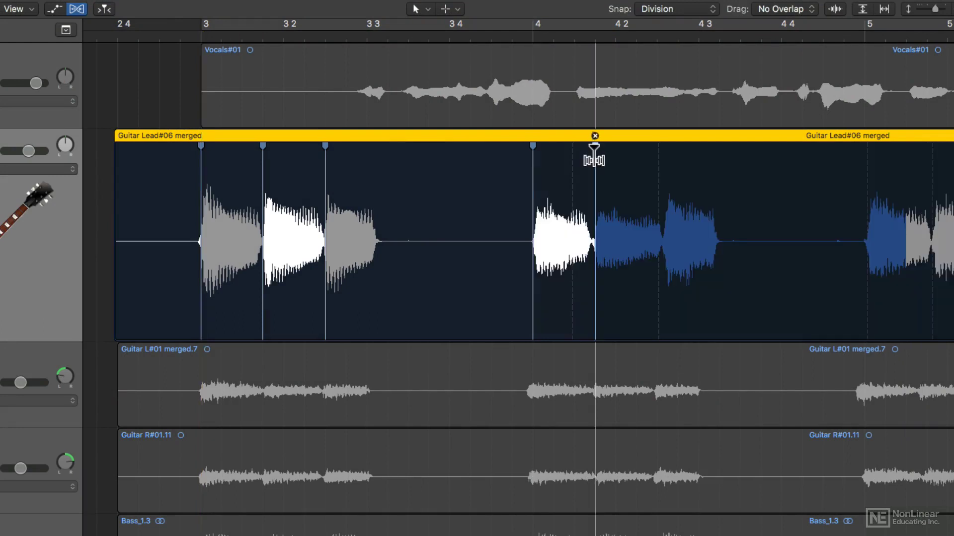
pyautogui.click(662, 149)
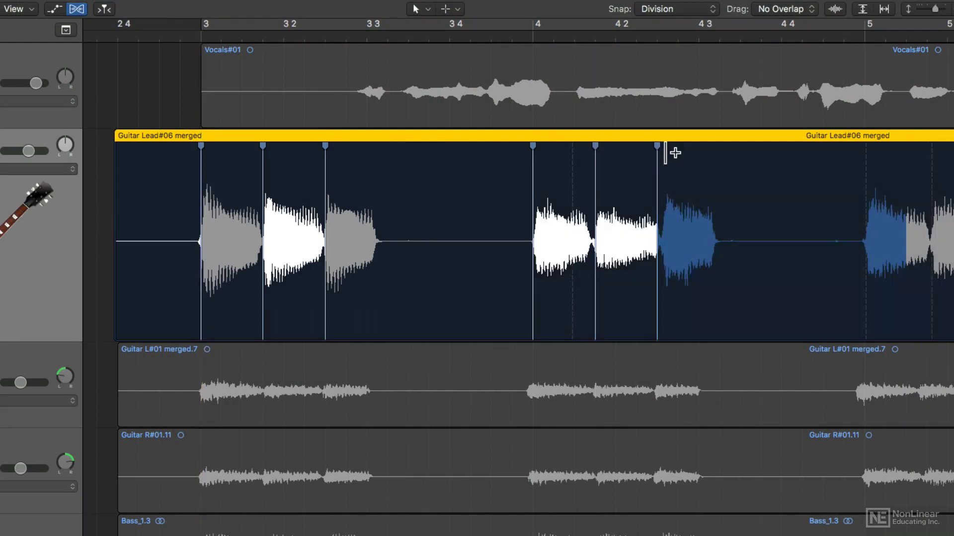
pyautogui.click(864, 151)
# Mark one more attack, stretch the third note to fill the gap, then remove and restore that marker
pyautogui.hscroll(10, 840, 171)
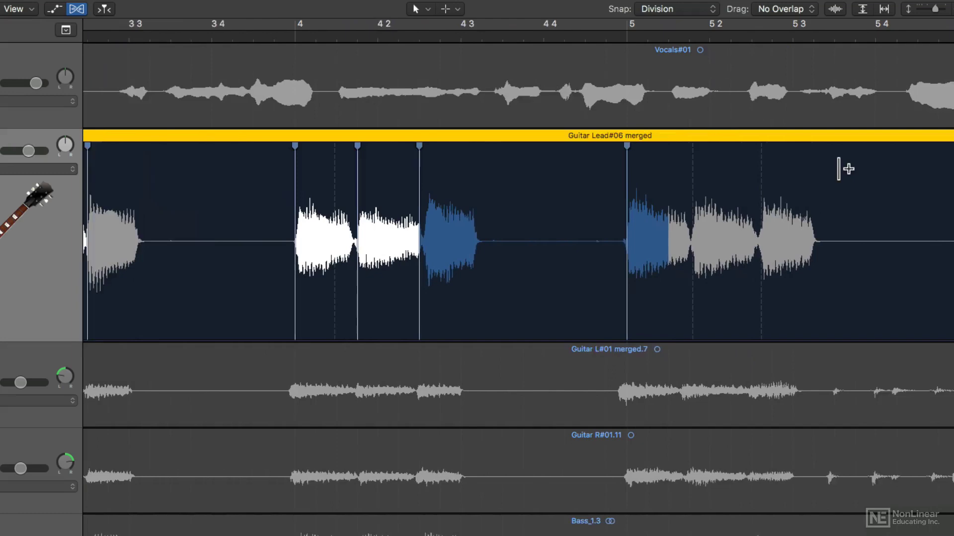
pyautogui.hscroll(4, 845, 169)
pyautogui.click(610, 171)
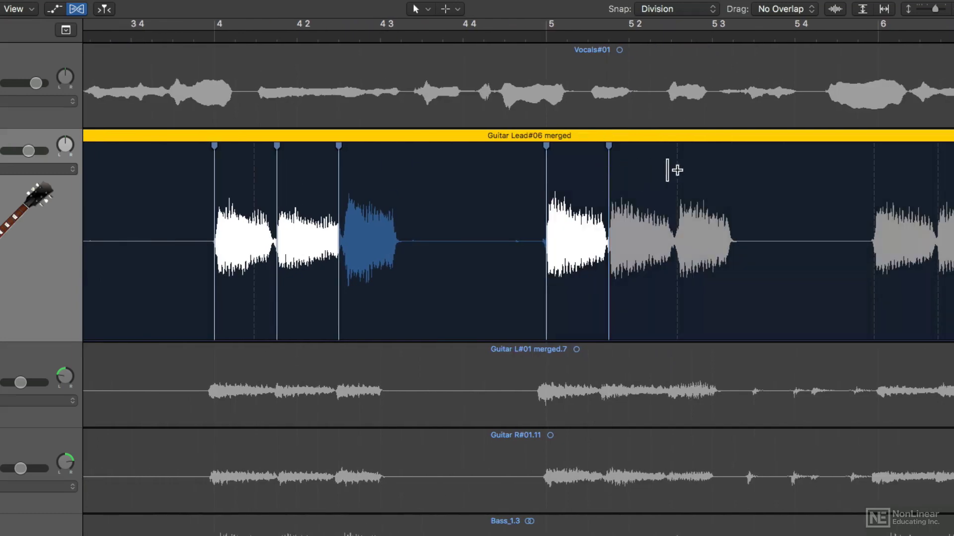
pyautogui.hscroll(-15, 673, 166)
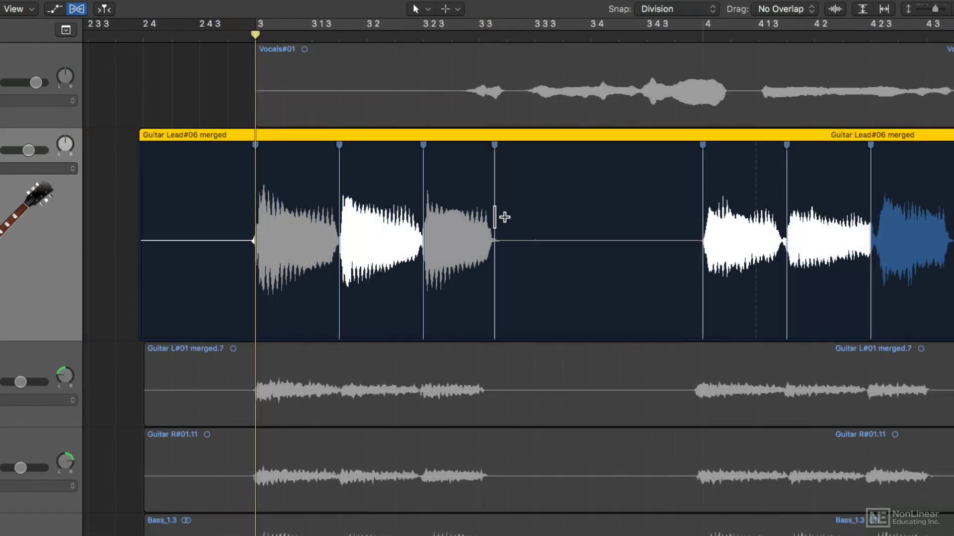
pyautogui.moveTo(495, 217); pyautogui.dragTo(599, 208)
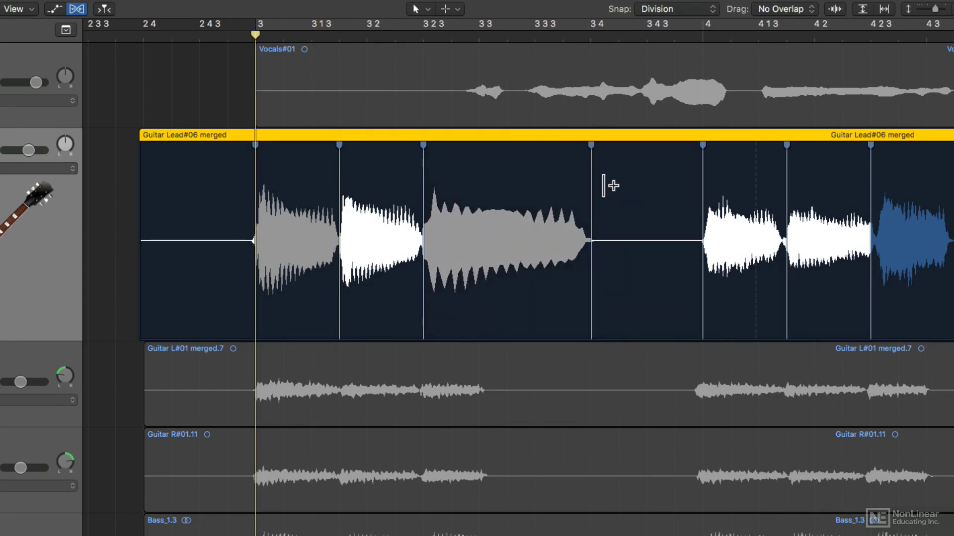
pyautogui.doubleClick(591, 188)
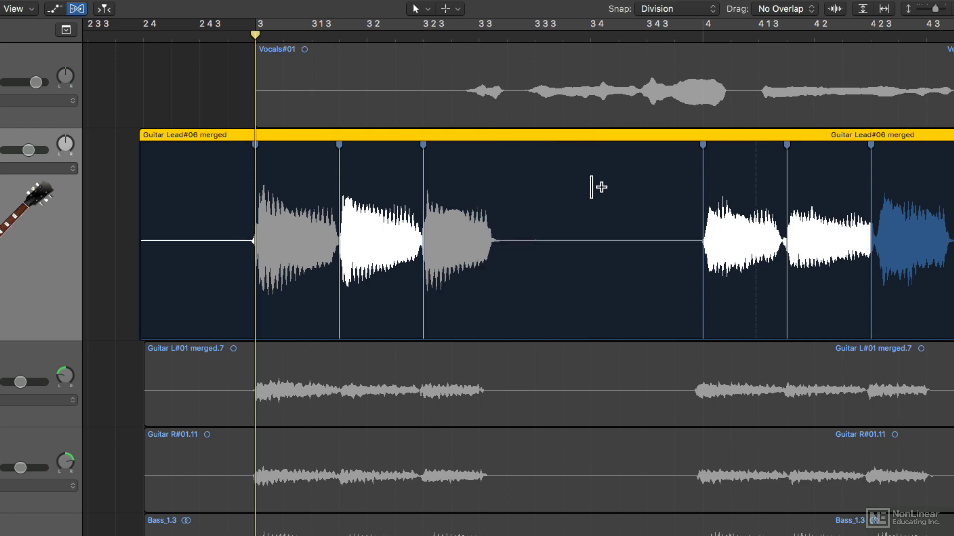
pyautogui.press('super+z')
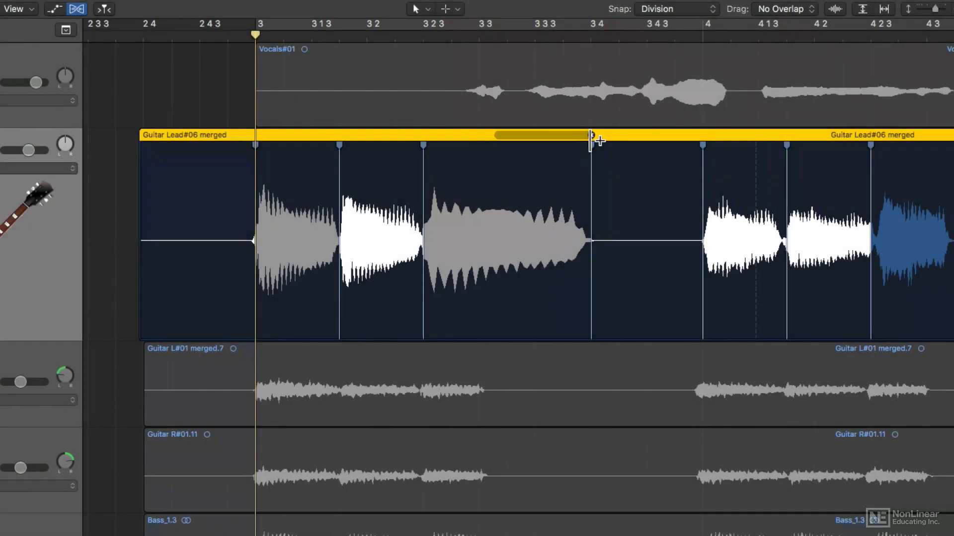
# Remove the third note's stretch marker, toggle Guitar Hi's solo, then disable cycle and stop playback
pyautogui.click(591, 135)
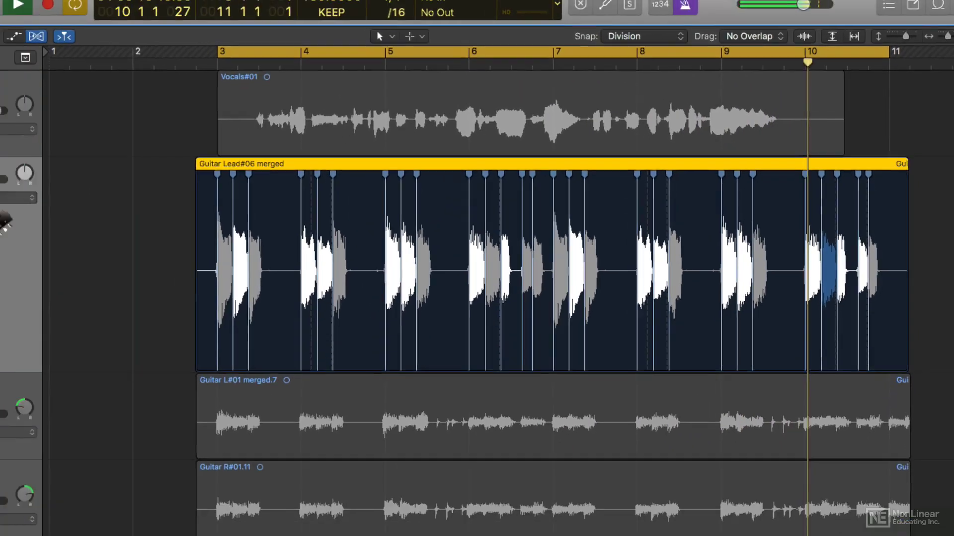
pyautogui.click(90, 168)
pyautogui.click(90, 168)
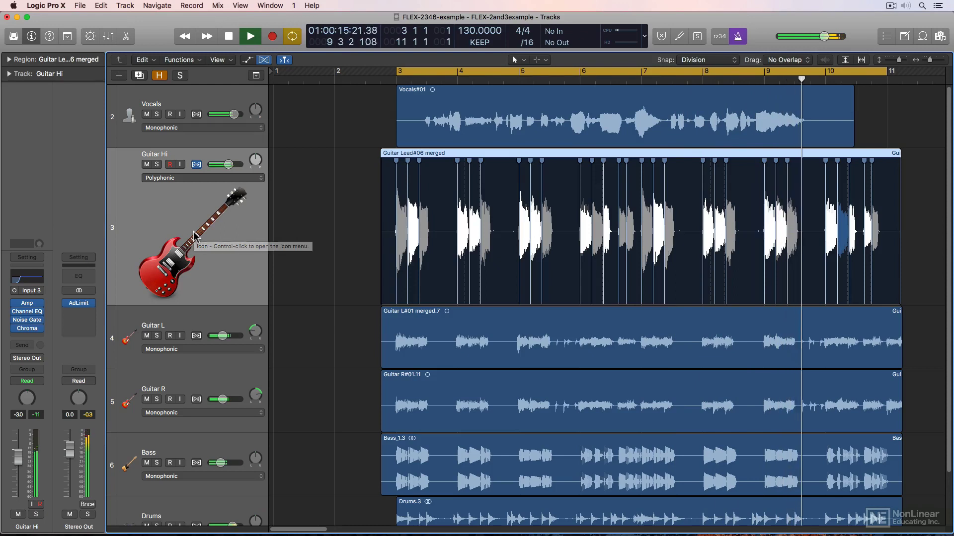
pyautogui.press('c')
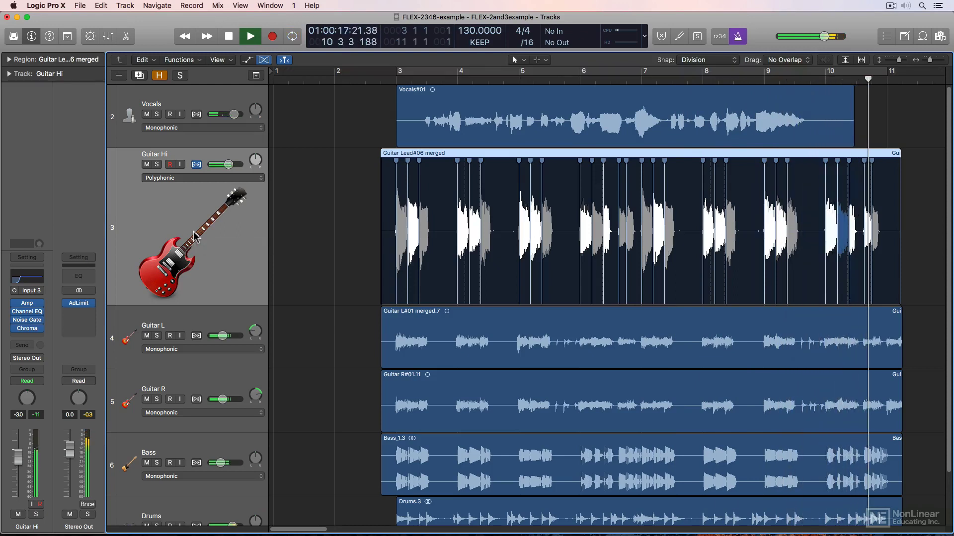
pyautogui.press('space')
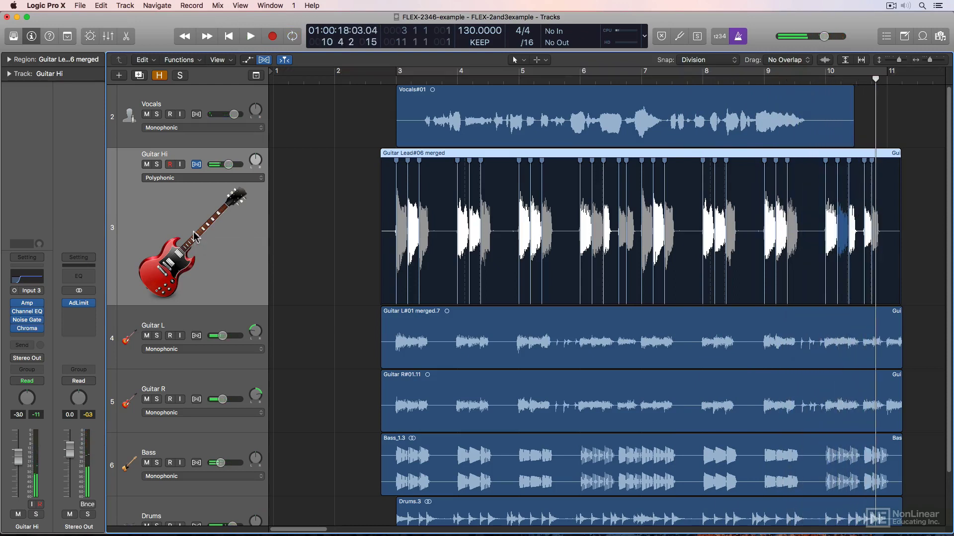